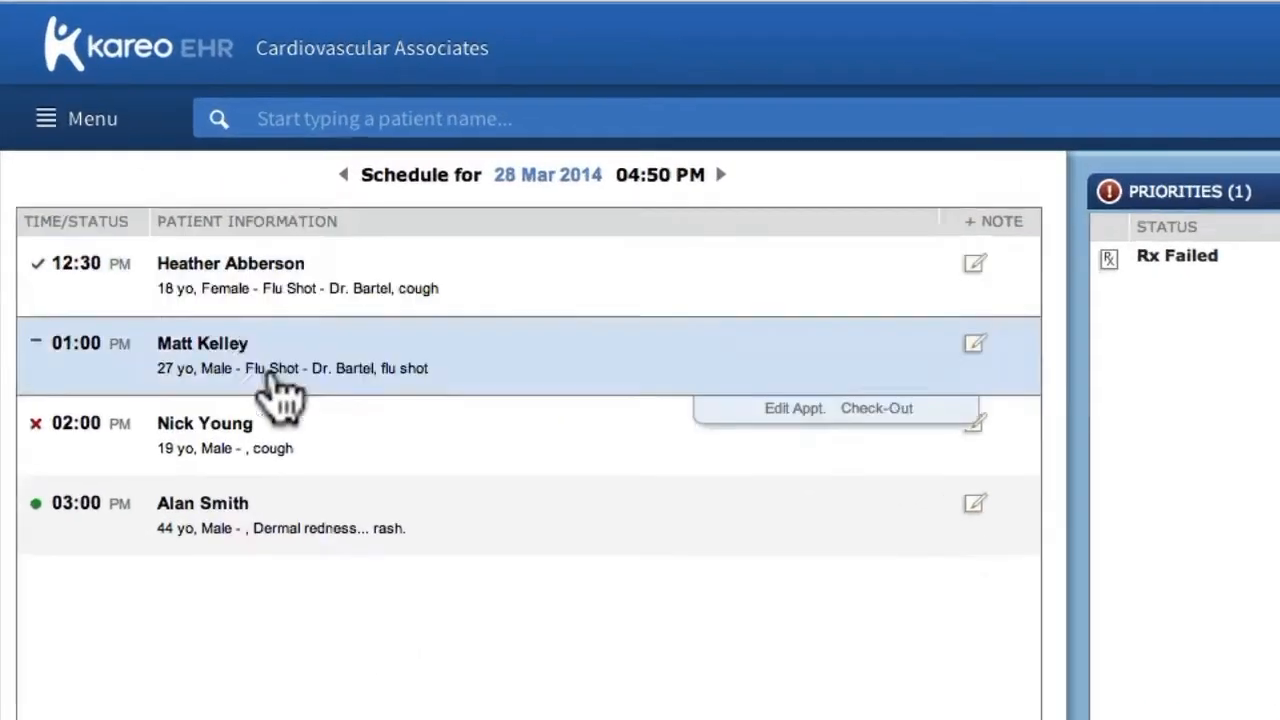
# - Look up a scheduled patient by first name using the patient search
pyautogui.moveTo(218, 426)
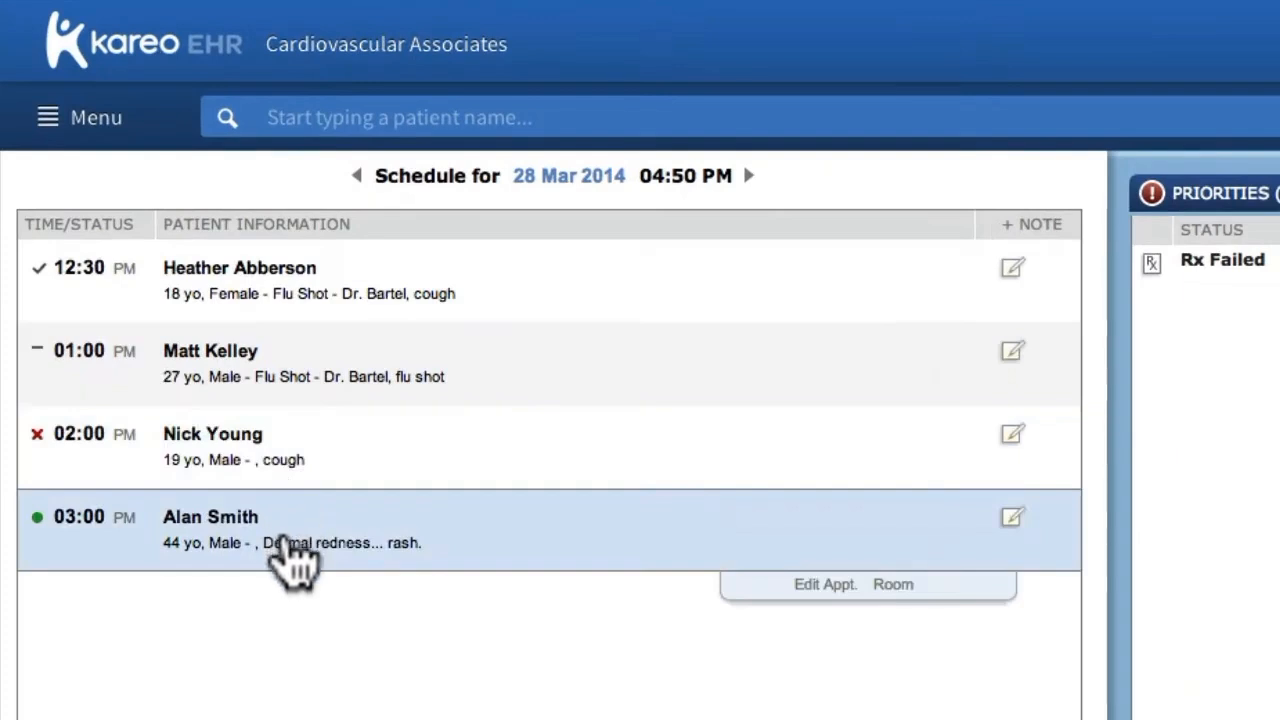
pyautogui.moveTo(294, 318)
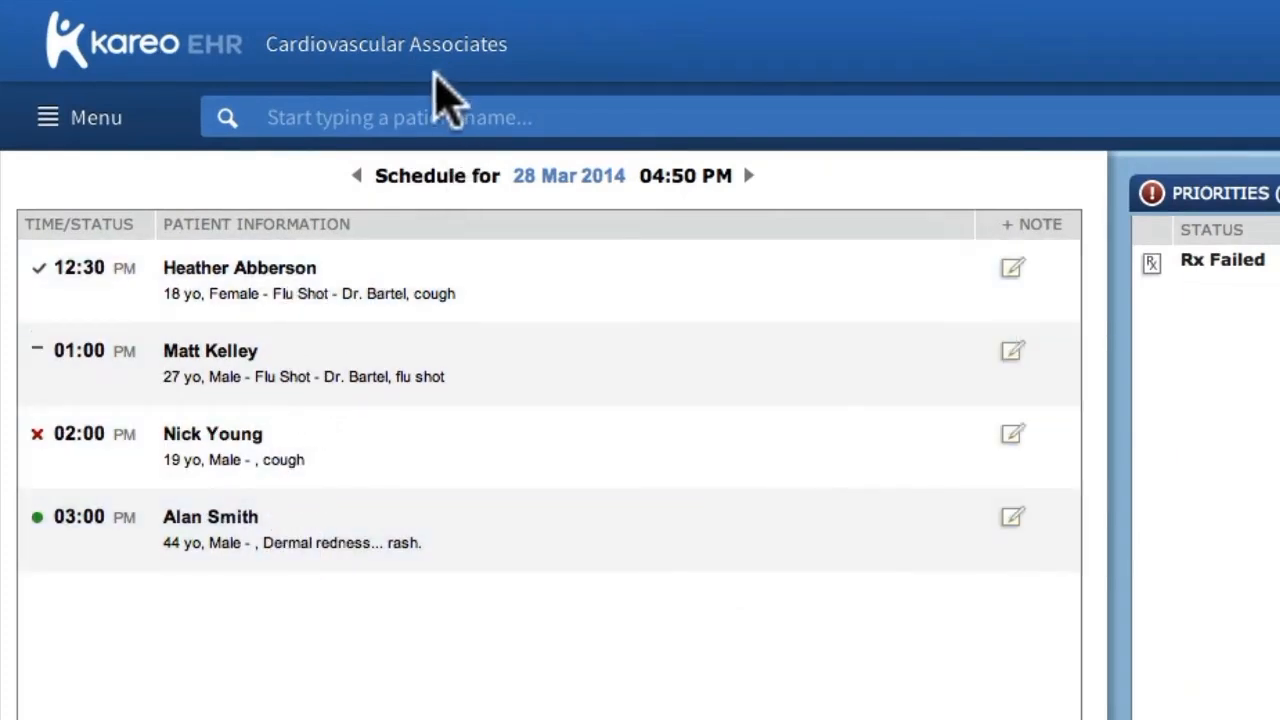
pyautogui.click(426, 117)
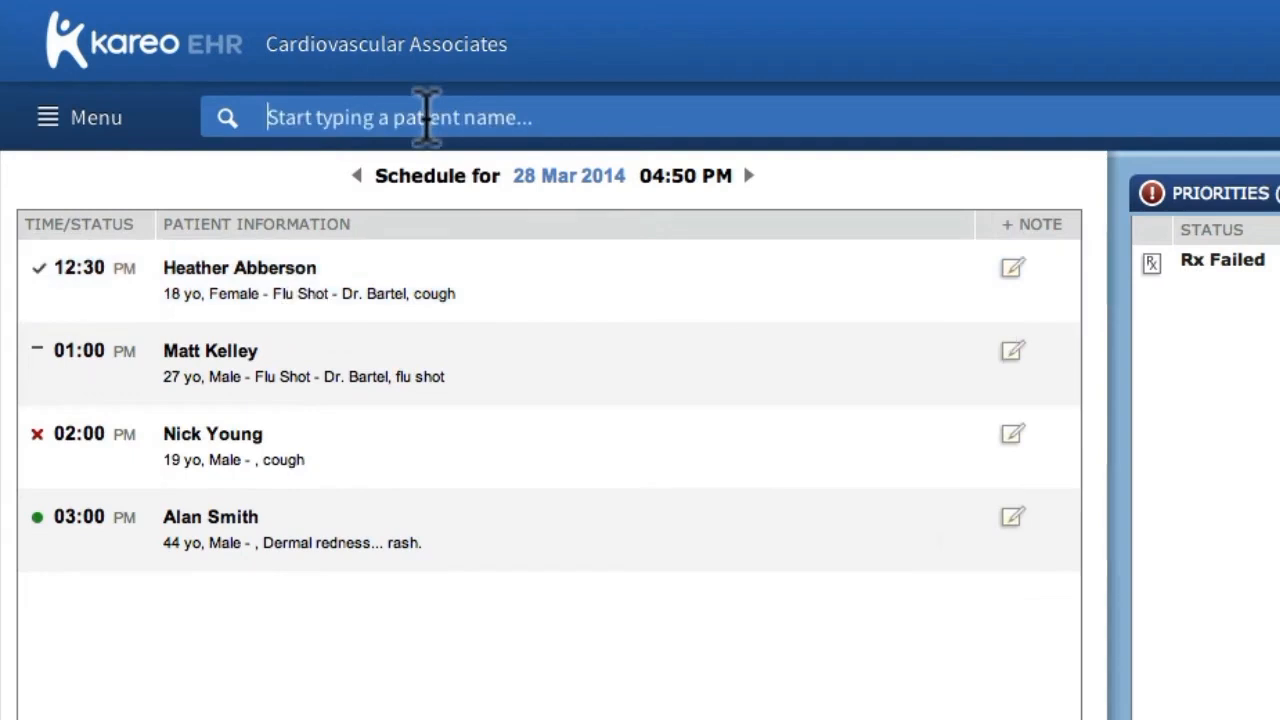
pyautogui.write('alan')
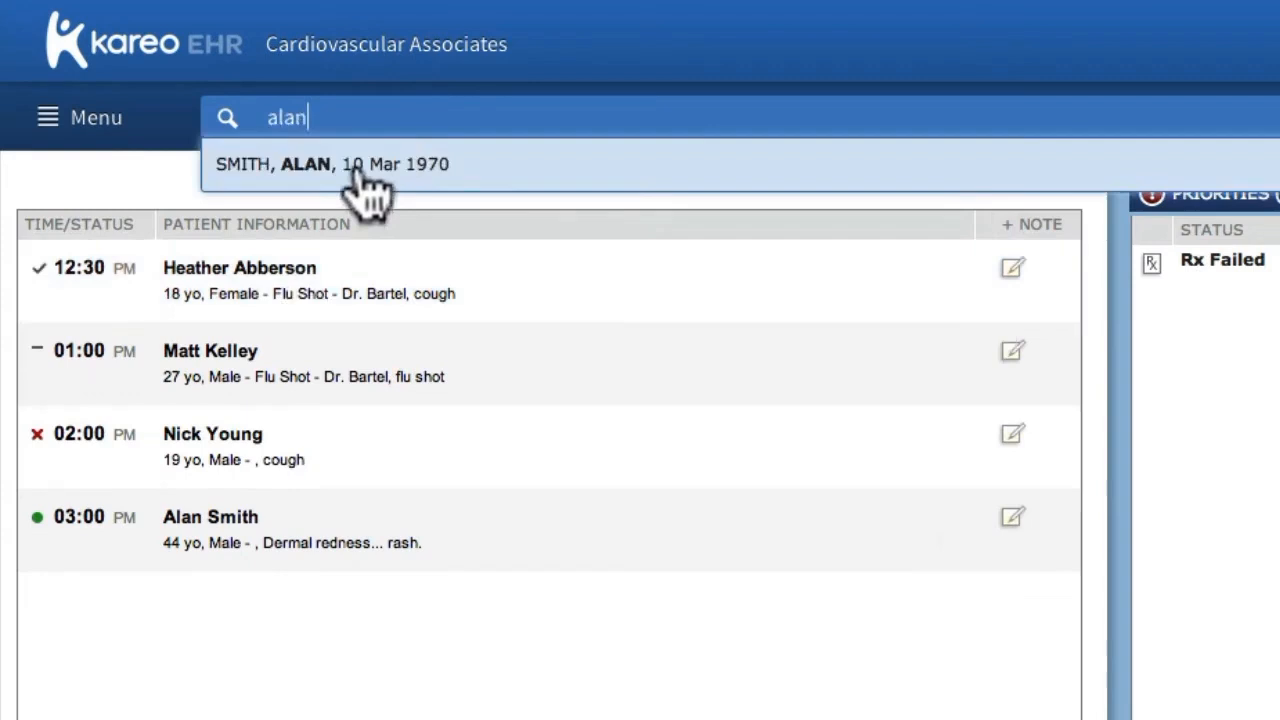
pyautogui.click(640, 716)
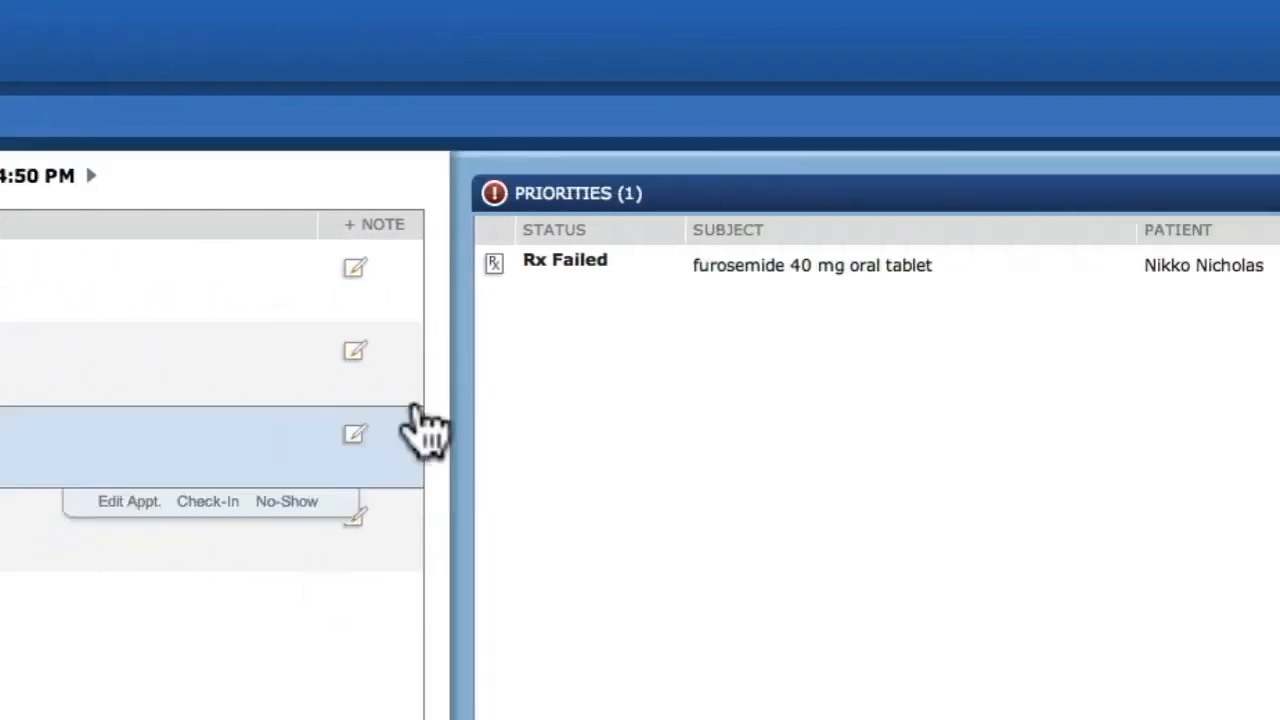
# - Open the chart of the first patient listed under recent charts and look through the face sheet's clinical recommendations
pyautogui.click(1135, 125)
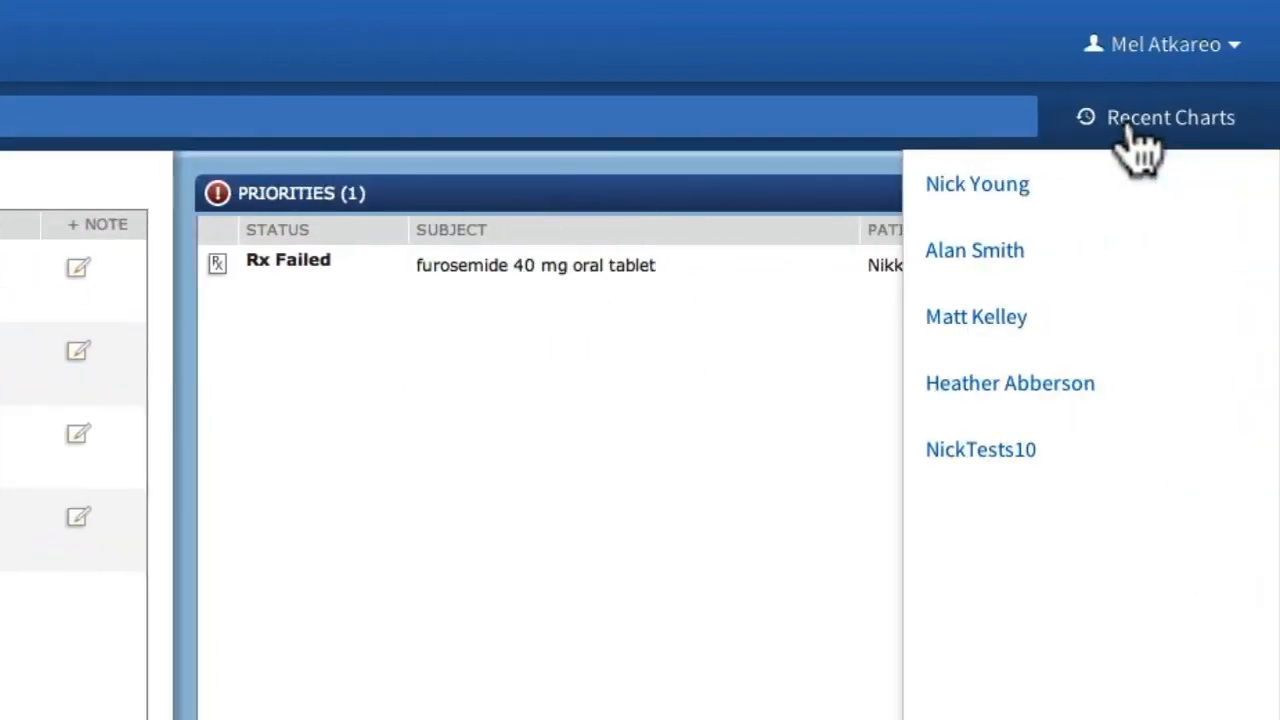
pyautogui.click(1000, 198)
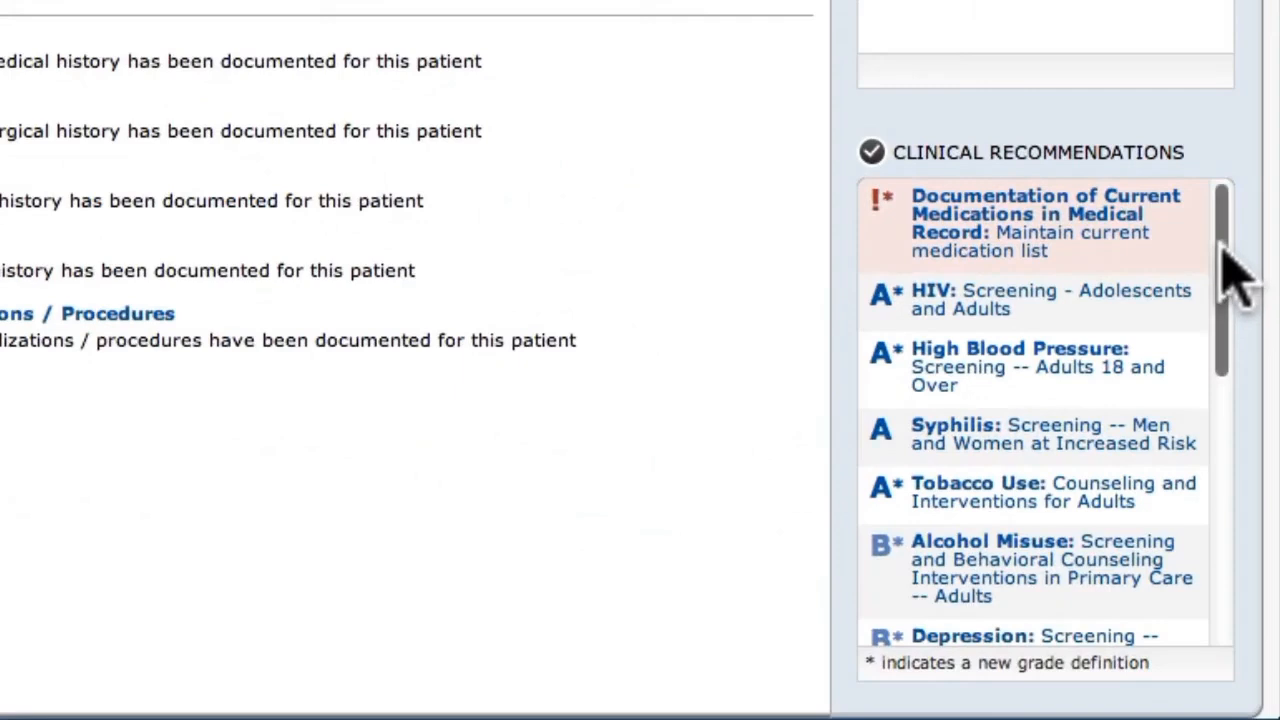
pyautogui.moveTo(1238, 280); pyautogui.dragTo(1222, 242)
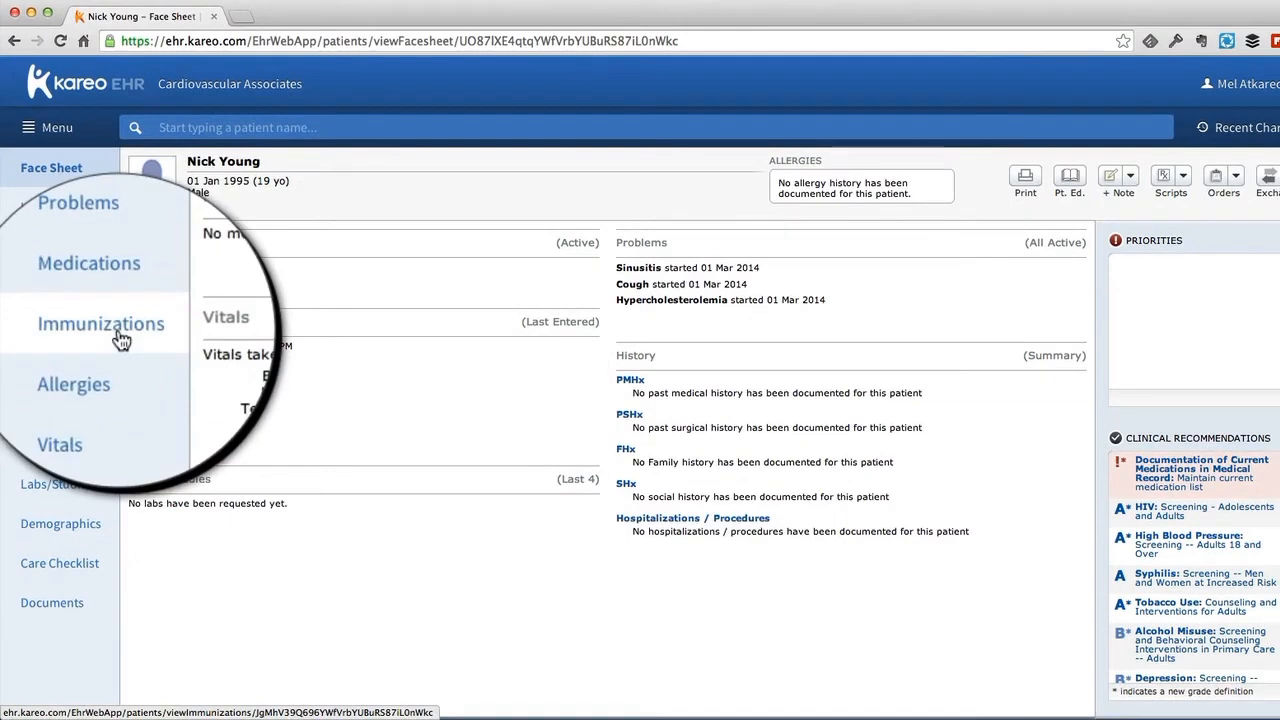
# - View the patient's Height for Age growth chart from the vitals list, and close the chart window
pyautogui.click(119, 336)
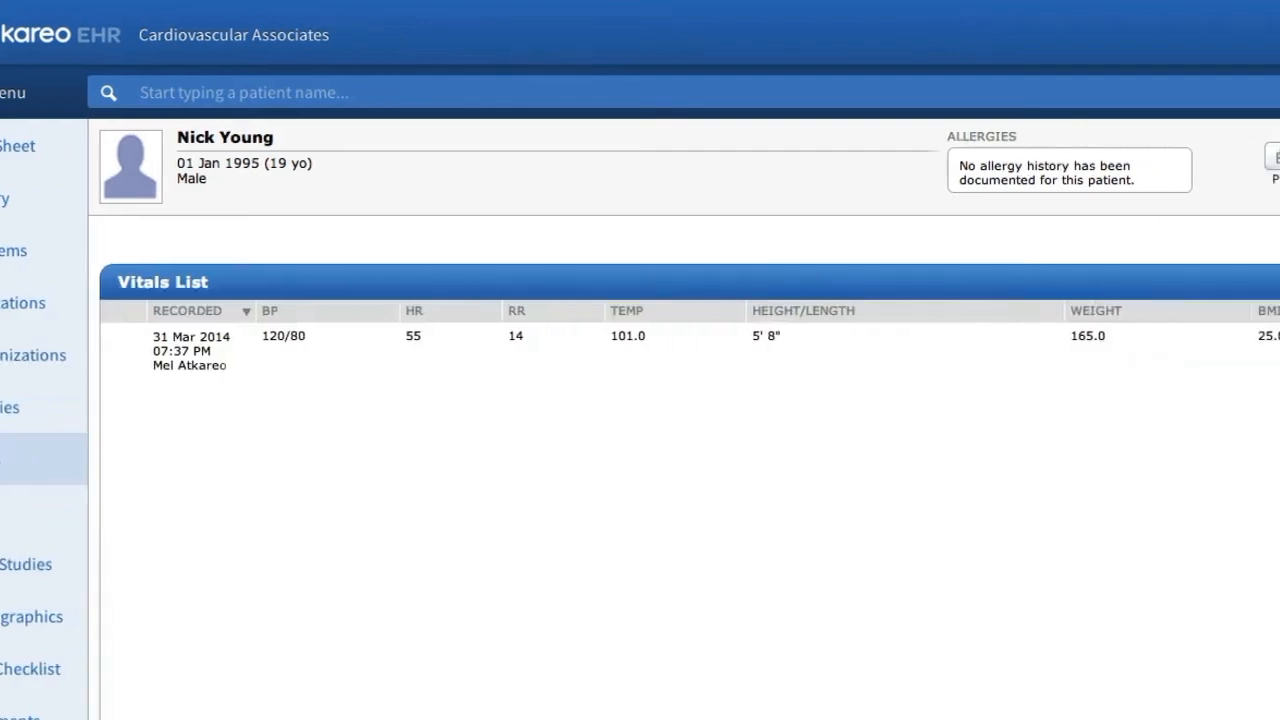
pyautogui.click(1104, 244)
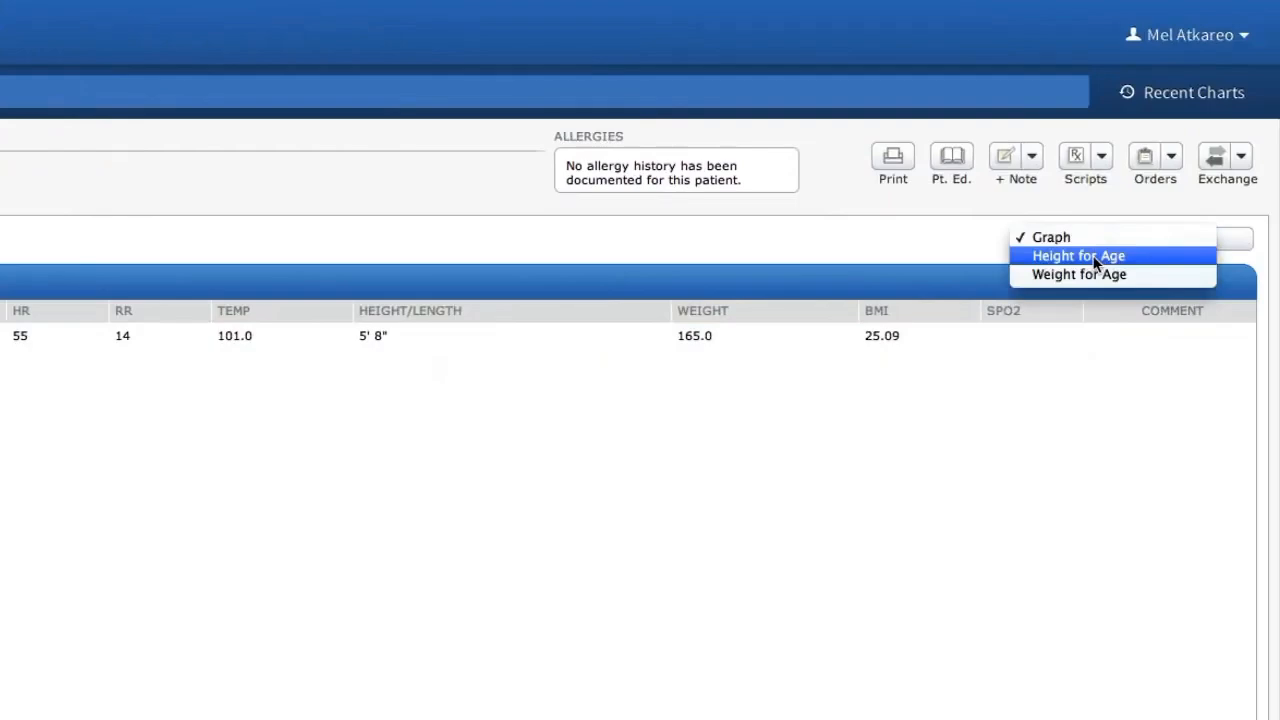
pyautogui.click(1094, 258)
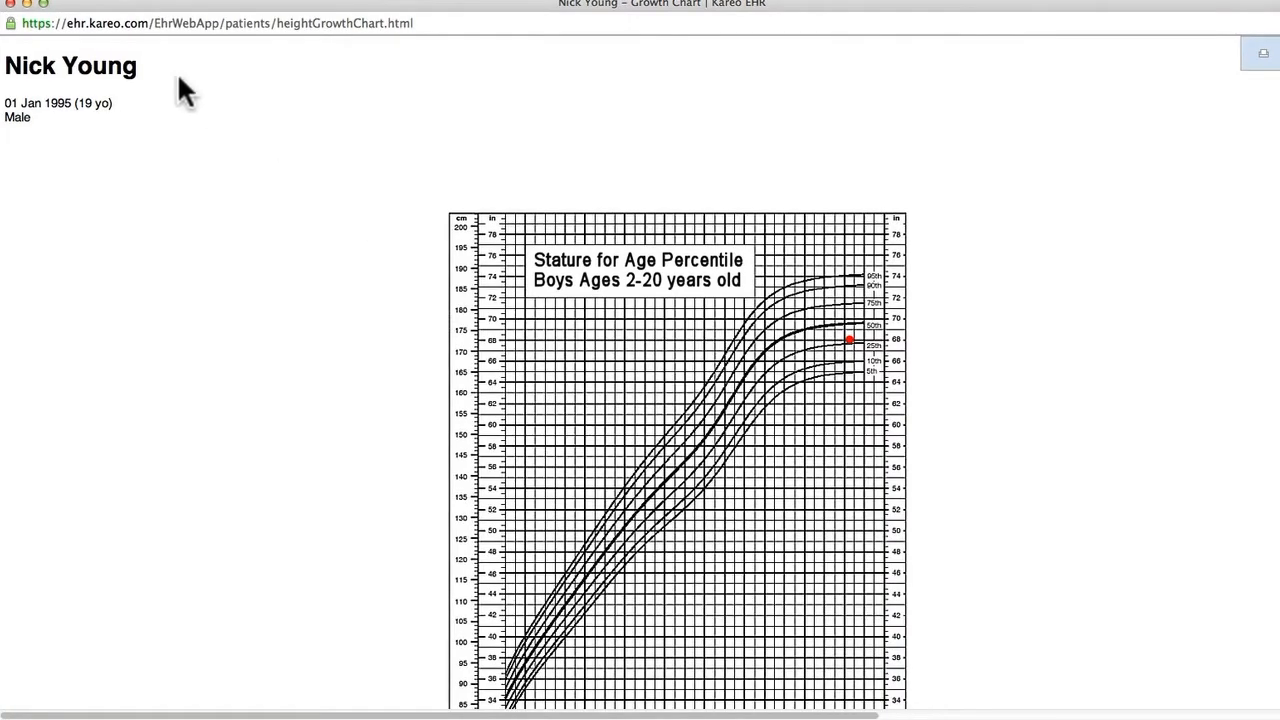
pyautogui.click(11, 5)
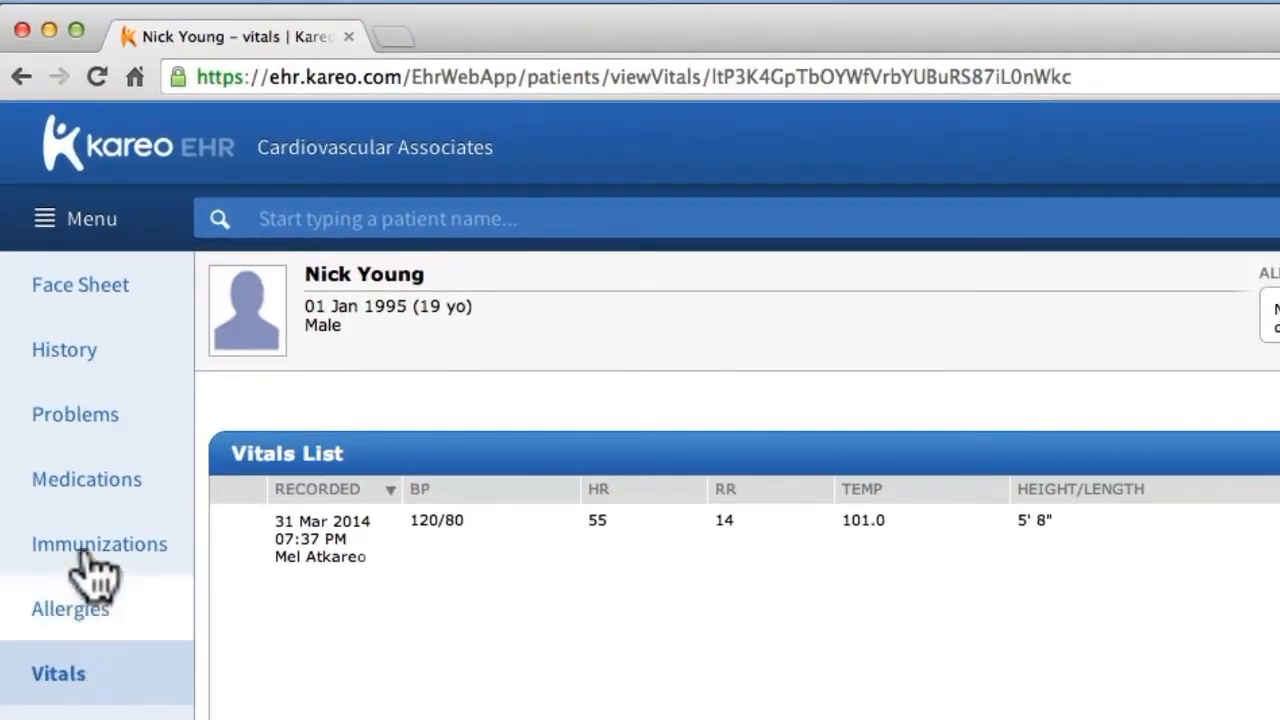
# - Record Asthma, Gout and GERD as conditions in the patient's Past Medical History
pyautogui.click(88, 360)
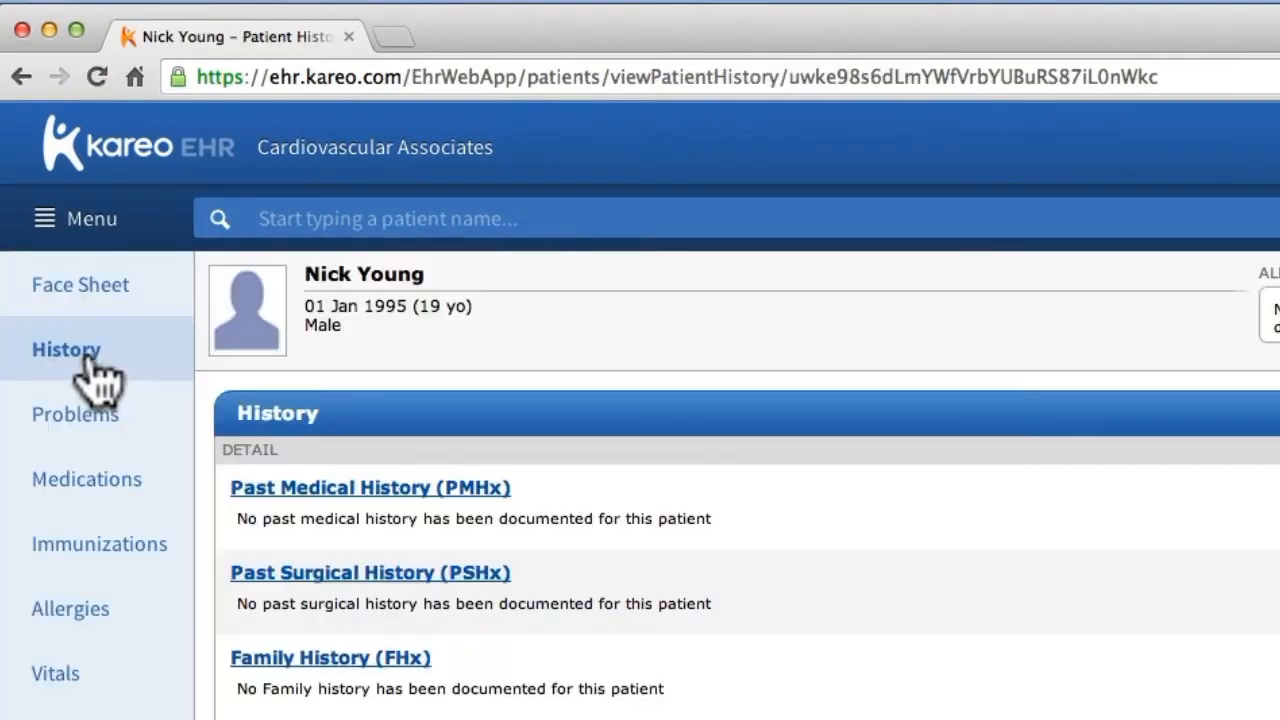
pyautogui.click(393, 490)
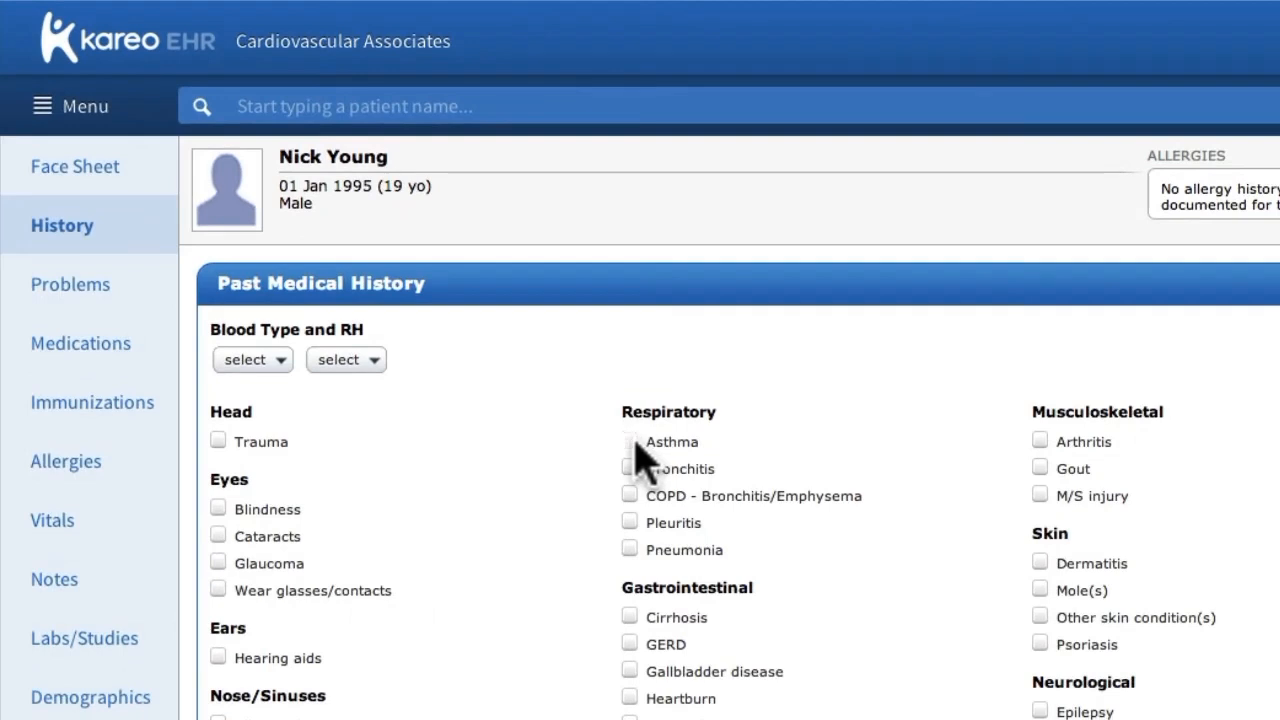
pyautogui.click(630, 441)
pyautogui.click(1040, 468)
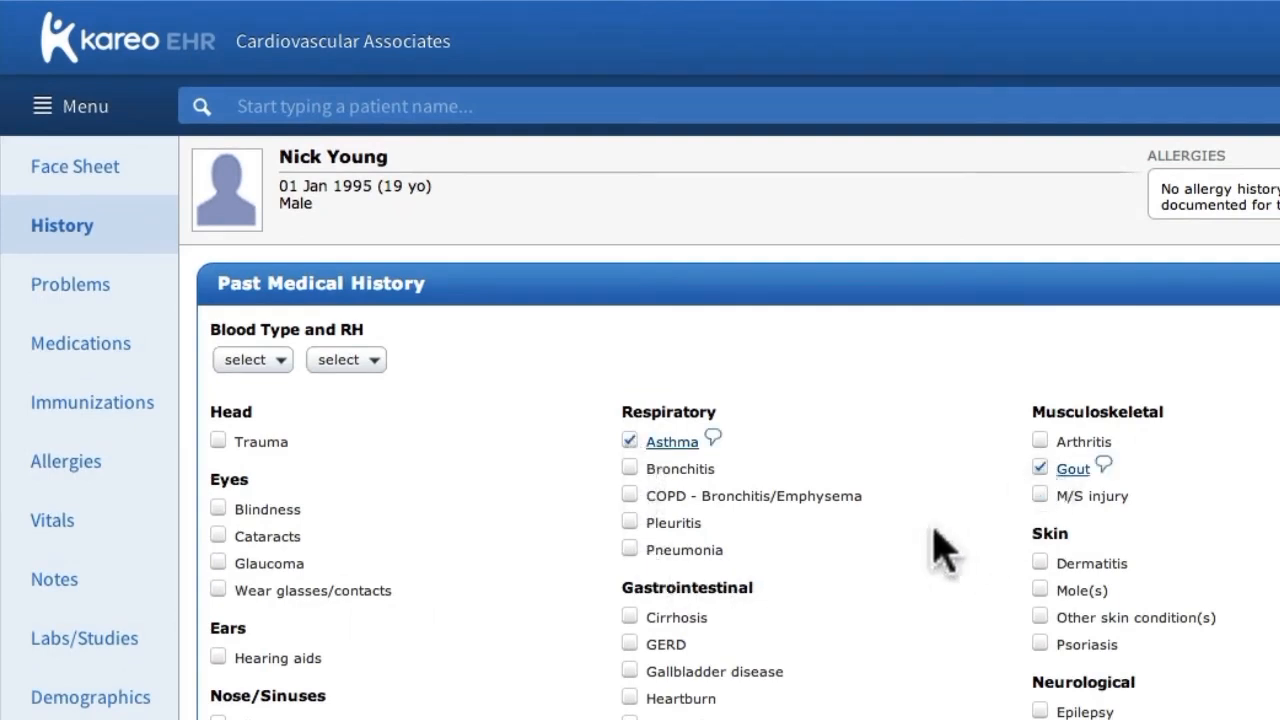
pyautogui.click(629, 644)
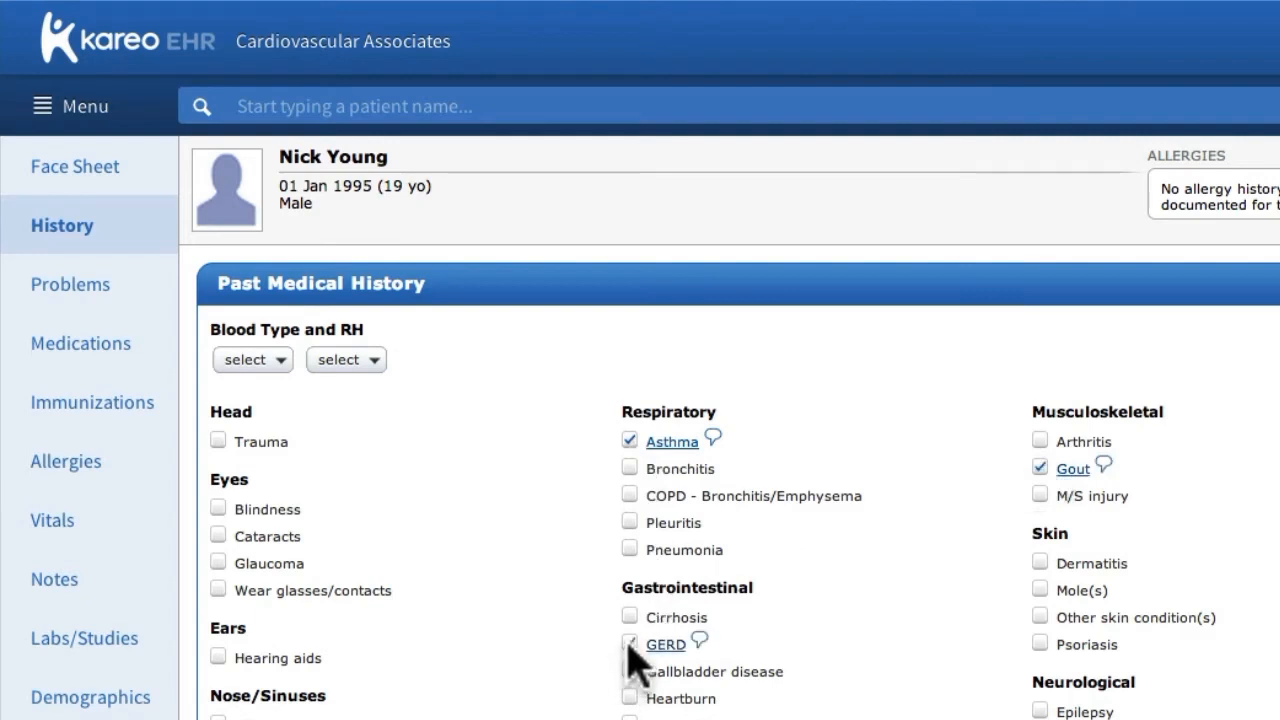
# - Add the comment "mild." to GERD, include it in the problem list, and save the Past Medical History
pyautogui.click(699, 640)
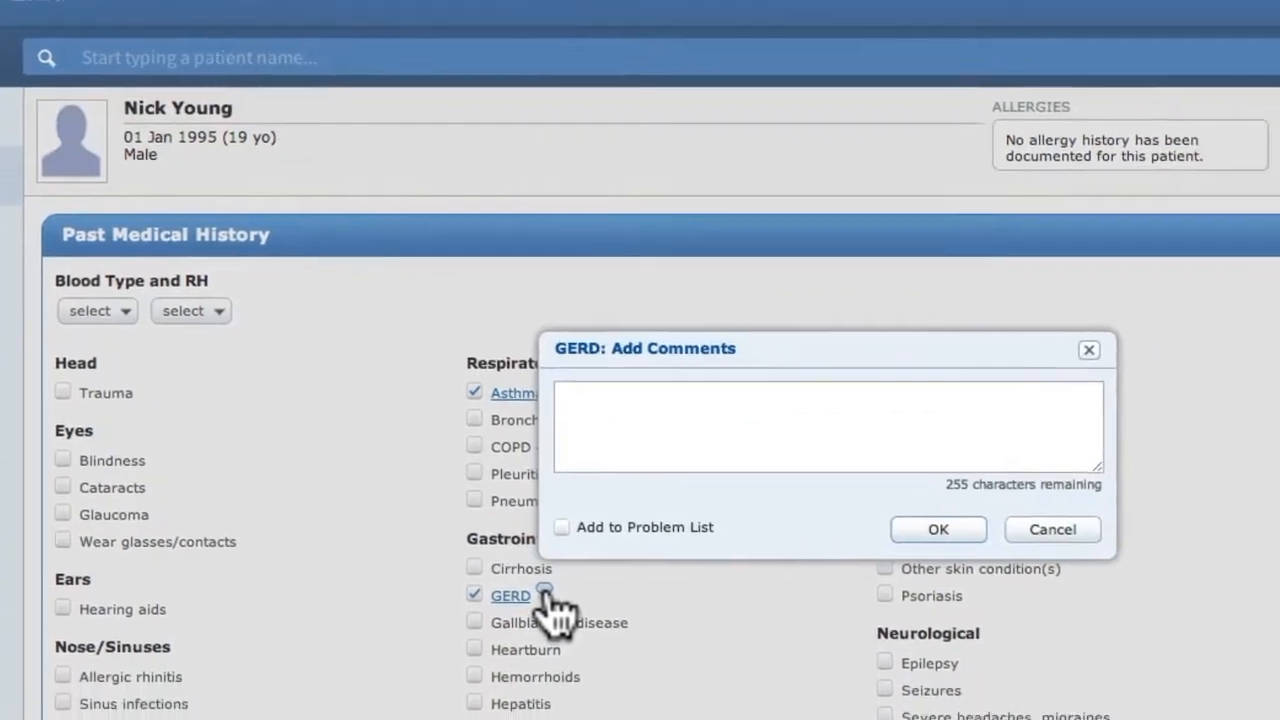
pyautogui.write('mild.')
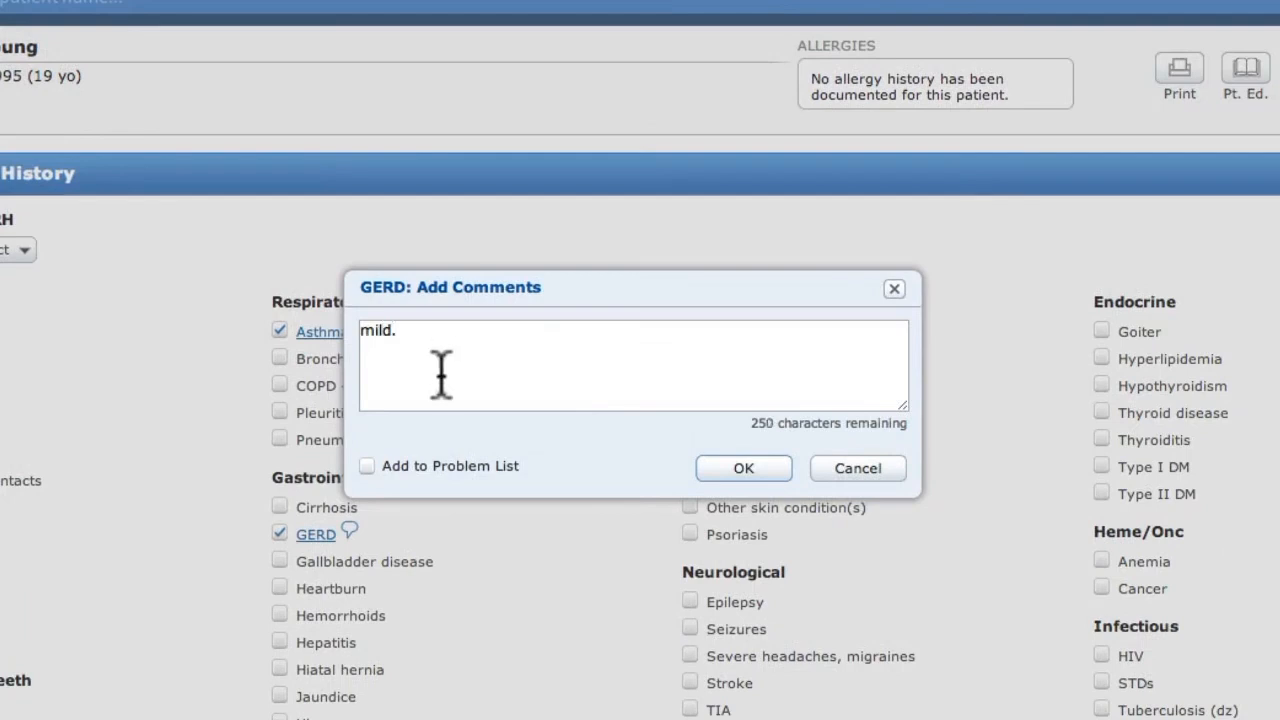
pyautogui.click(367, 466)
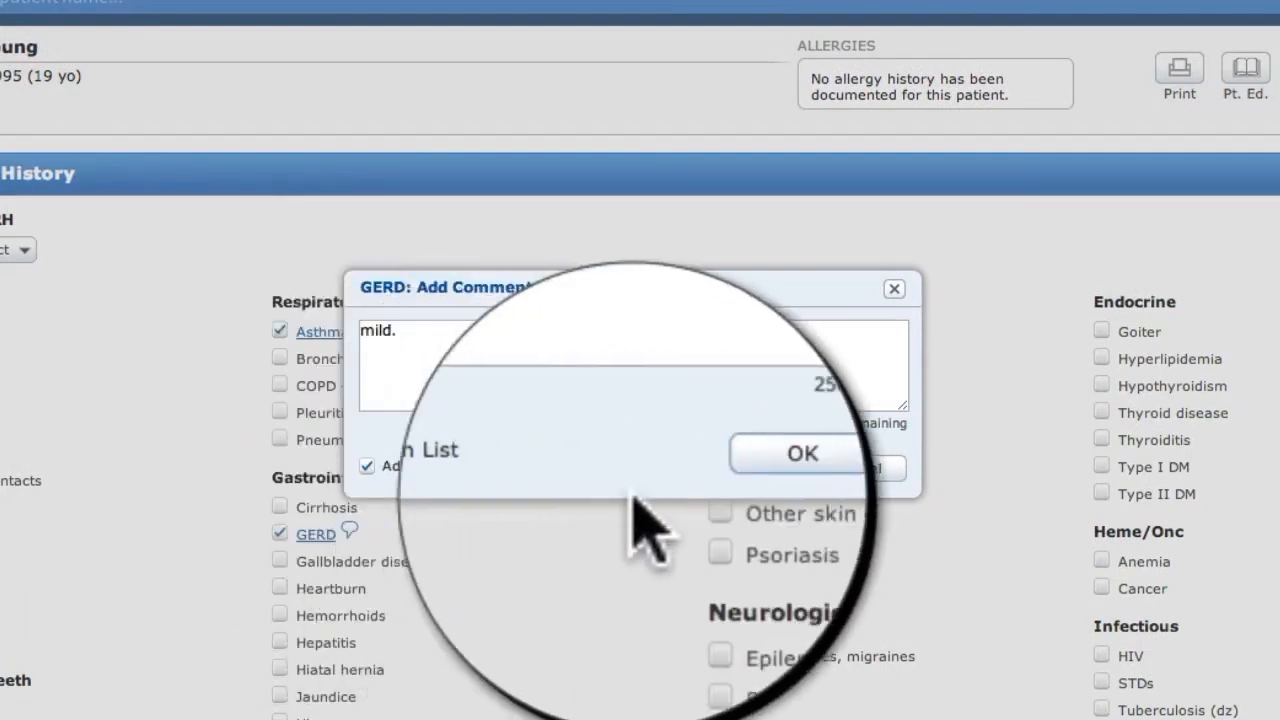
pyautogui.click(752, 478)
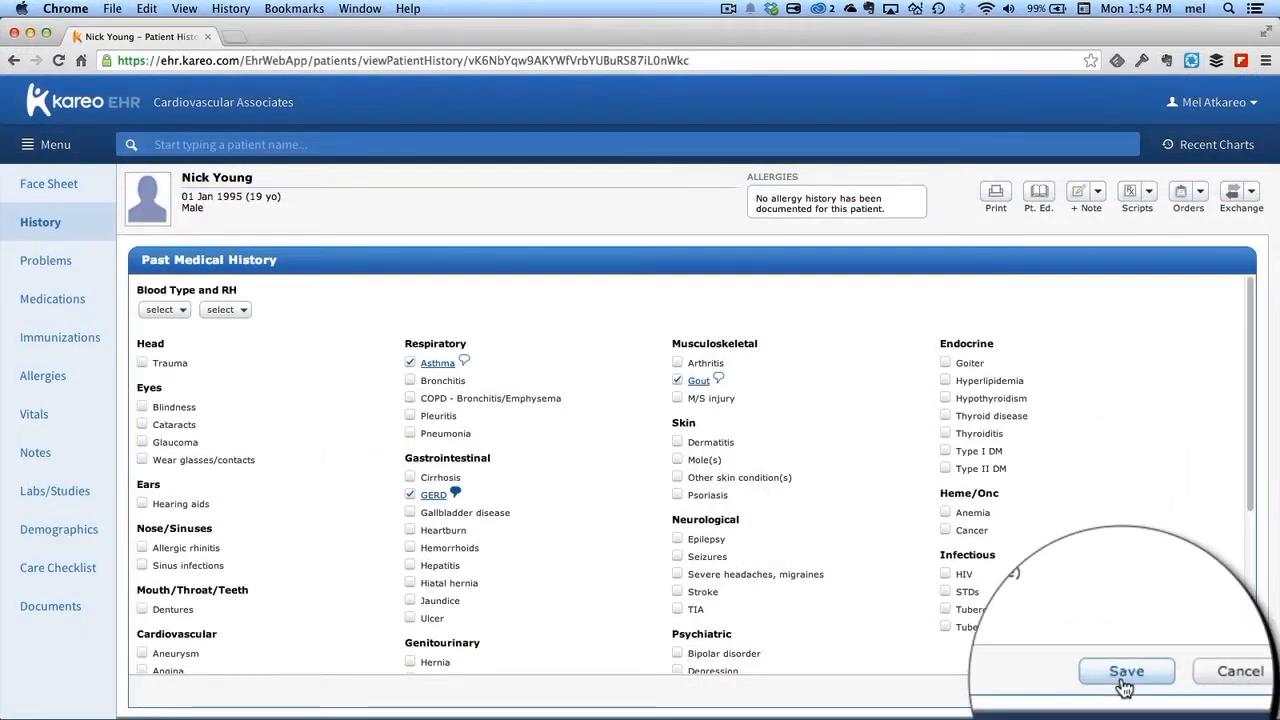
pyautogui.click(1133, 700)
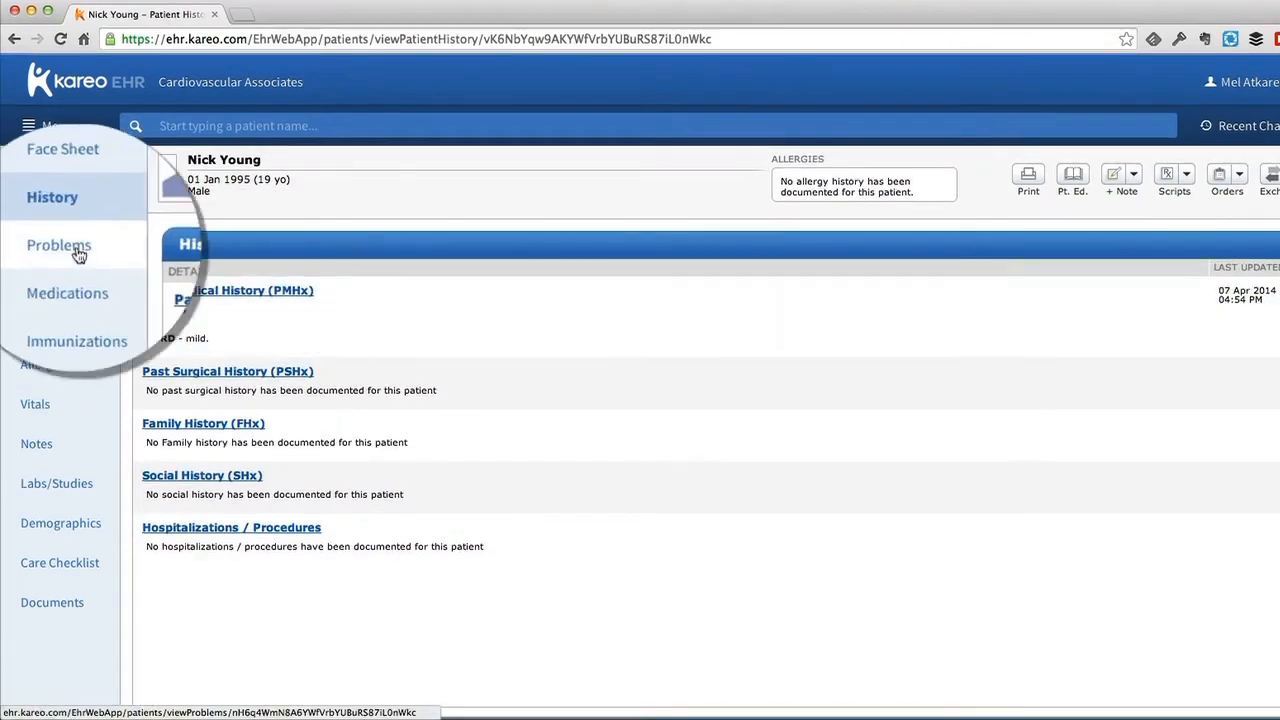
pyautogui.click(62, 254)
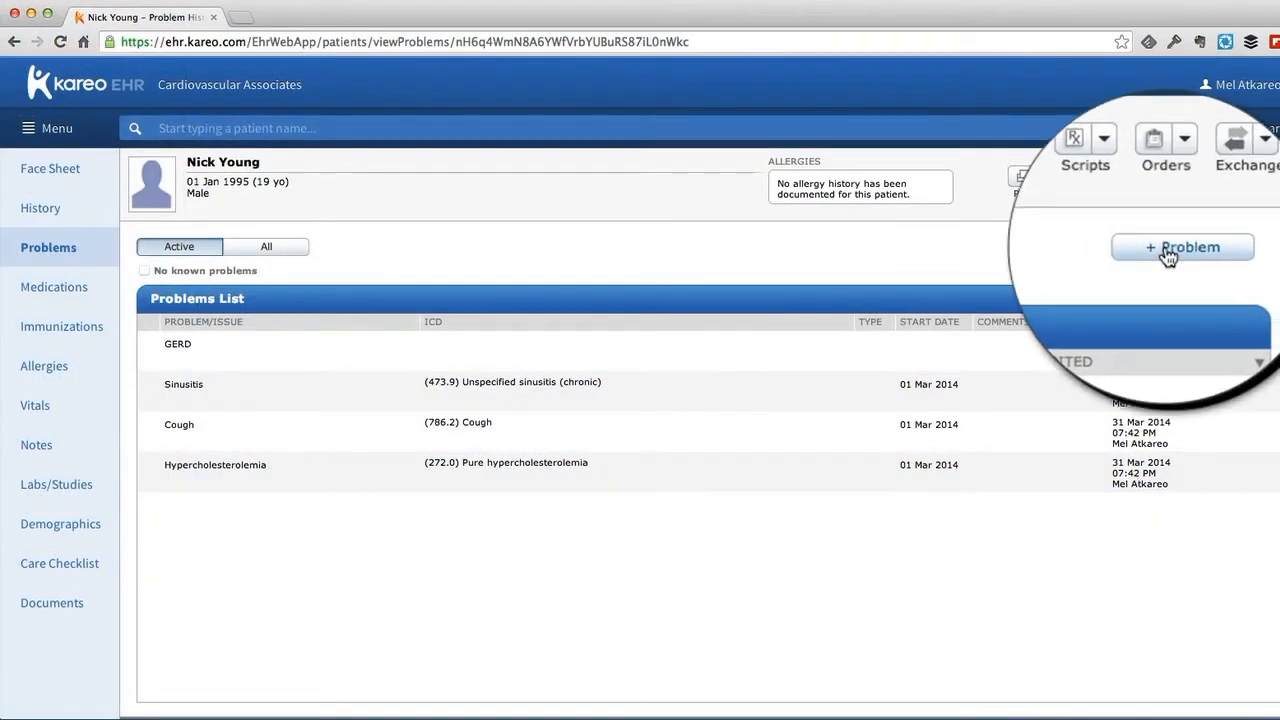
pyautogui.click(1225, 248)
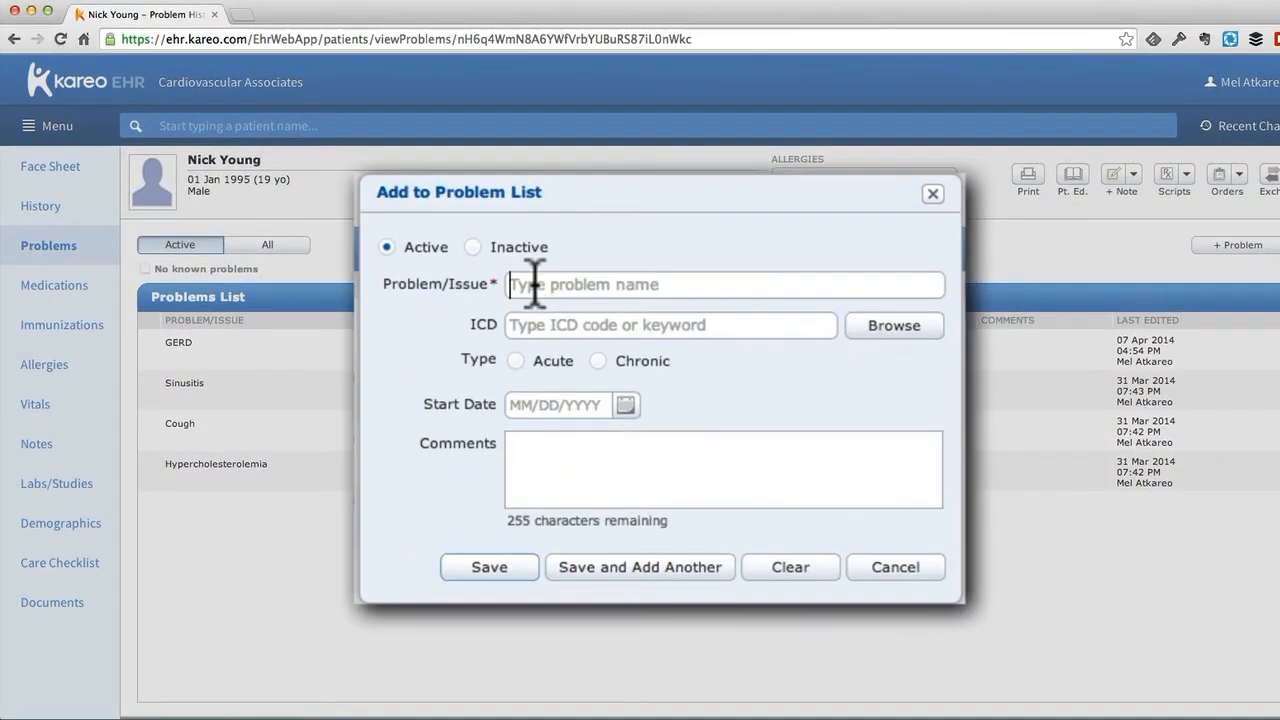
pyautogui.write('t')
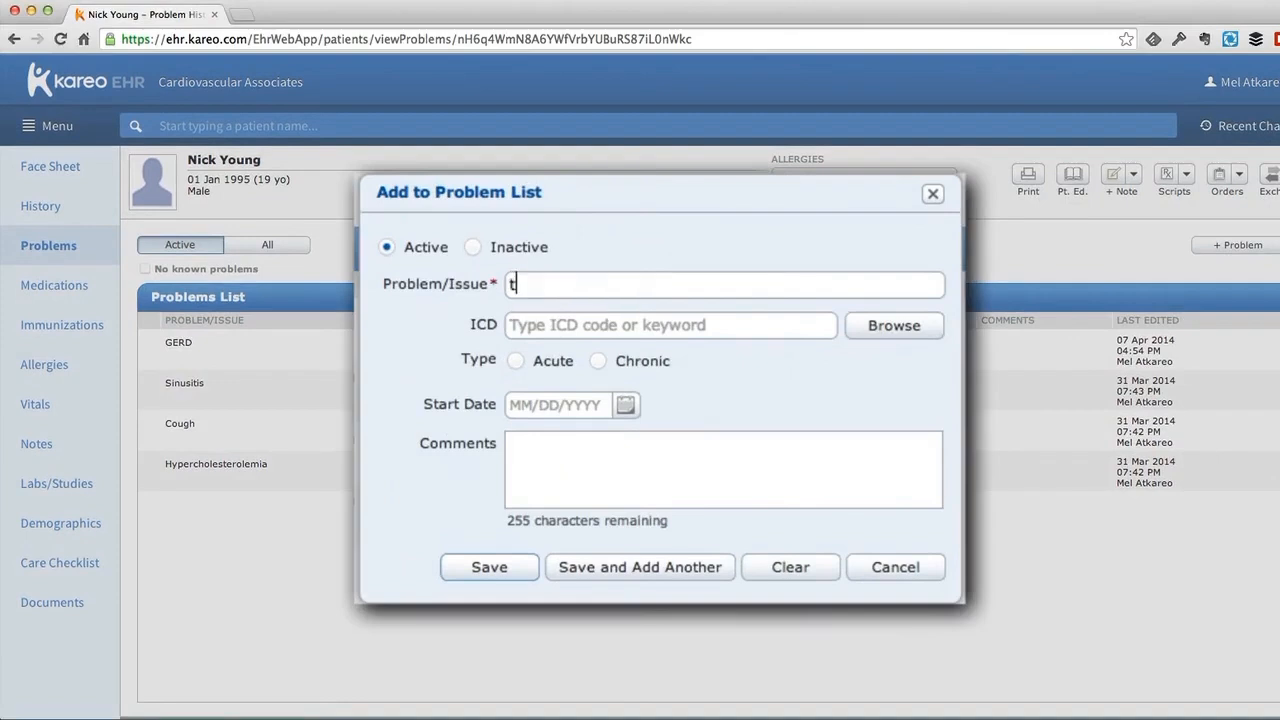
pyautogui.write('hyroid')
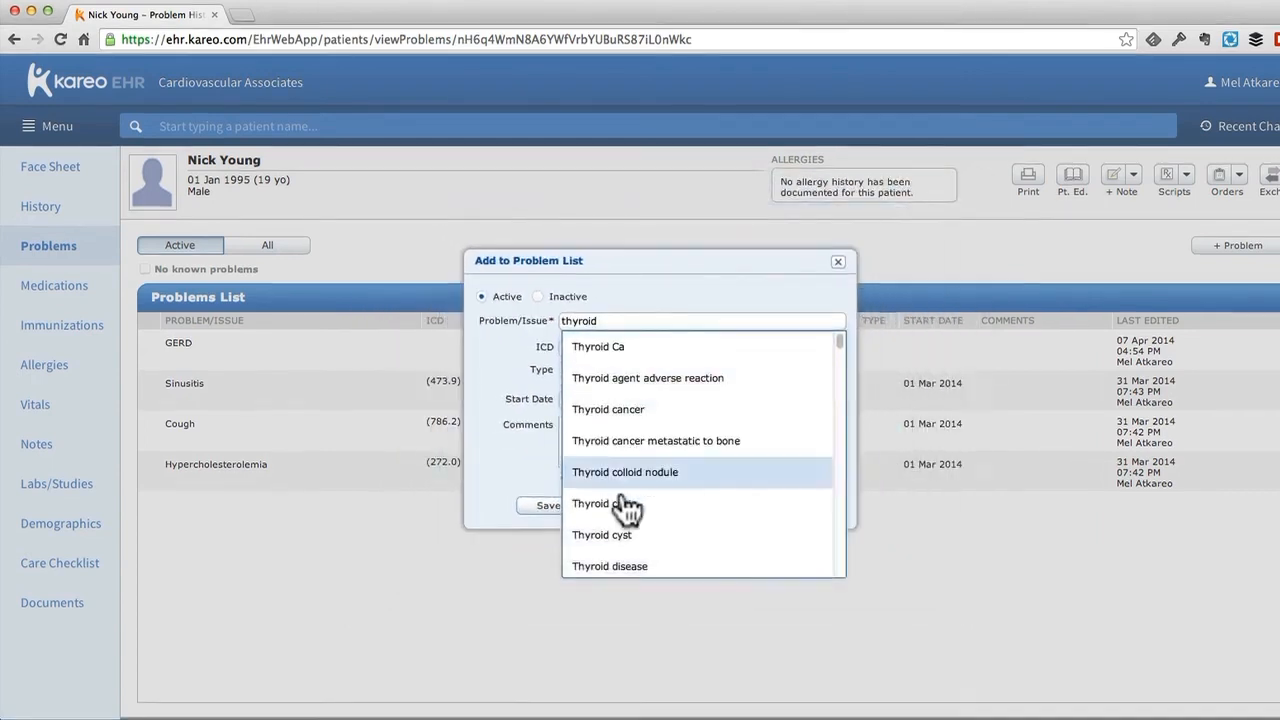
pyautogui.click(637, 560)
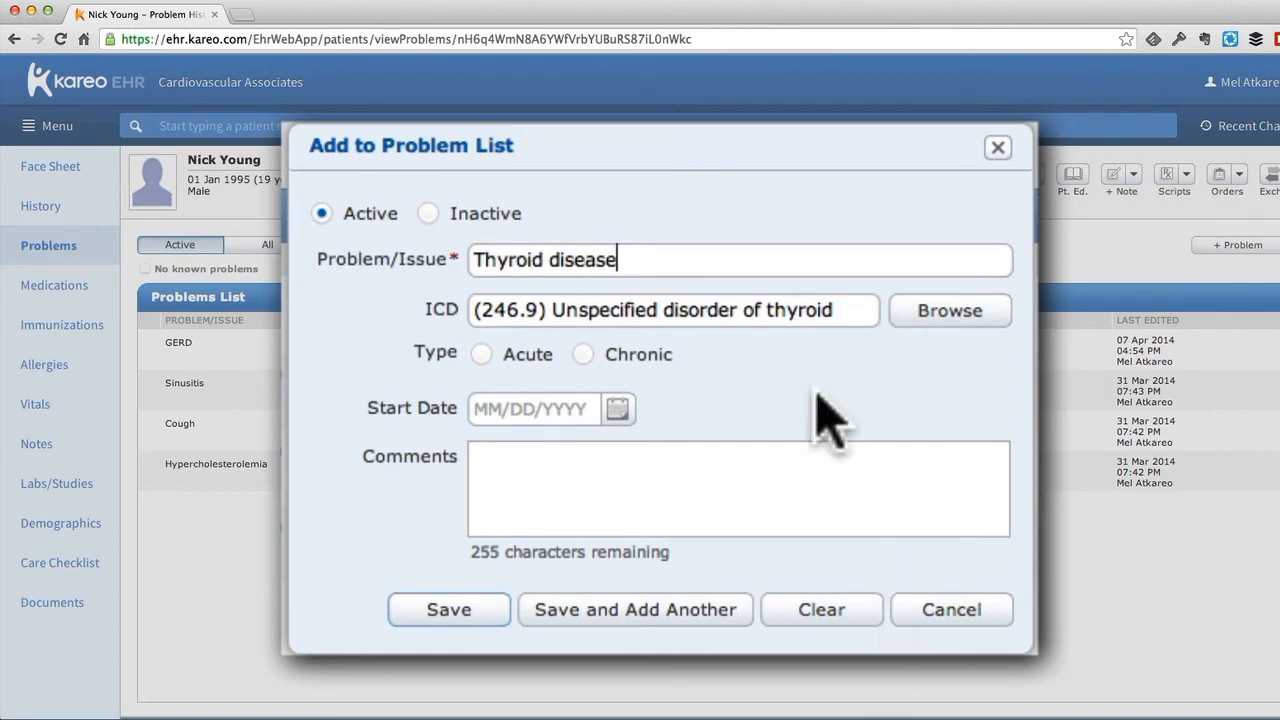
pyautogui.click(962, 614)
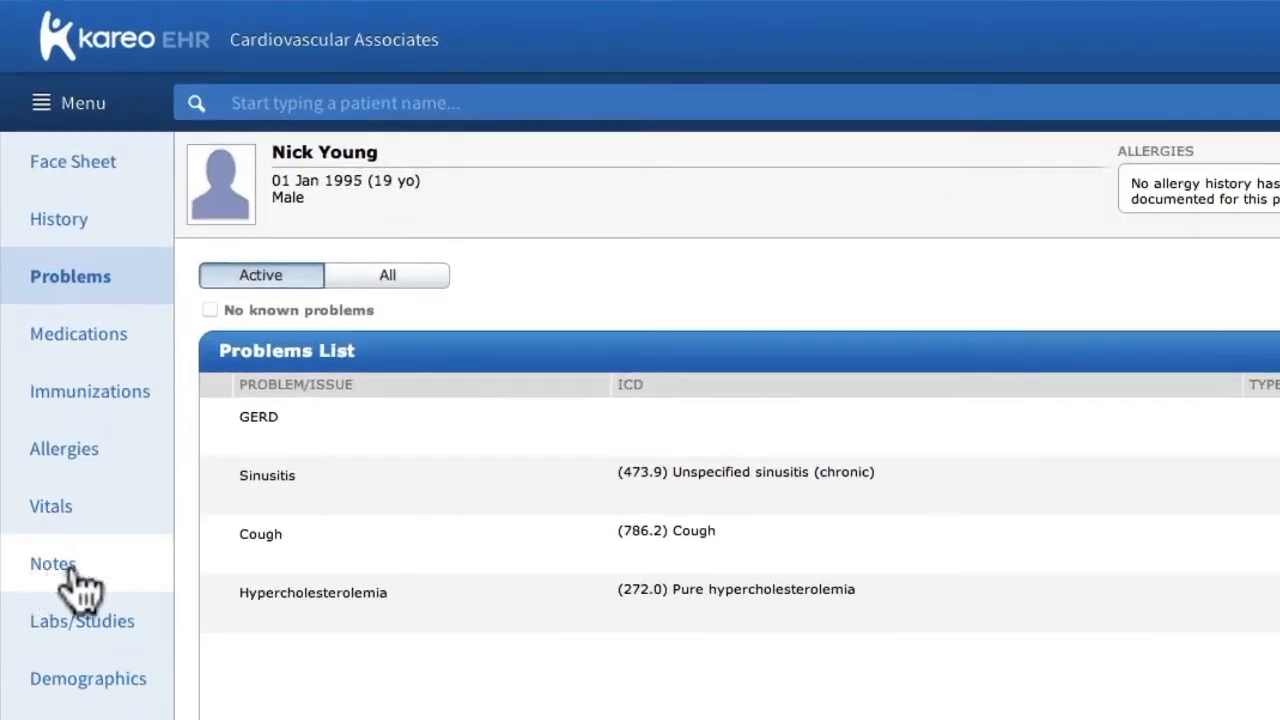
# - Create a new SOAP note for the patient and open its Subjective section for editing
pyautogui.click(70, 575)
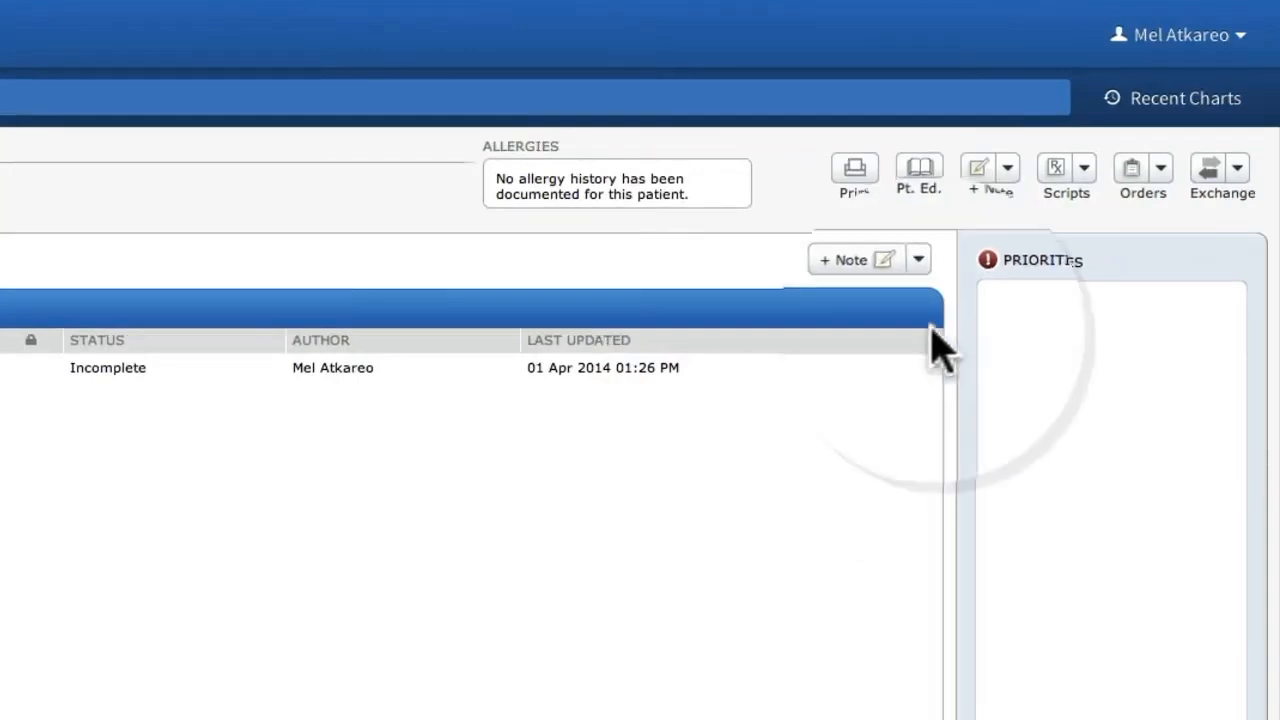
pyautogui.click(917, 262)
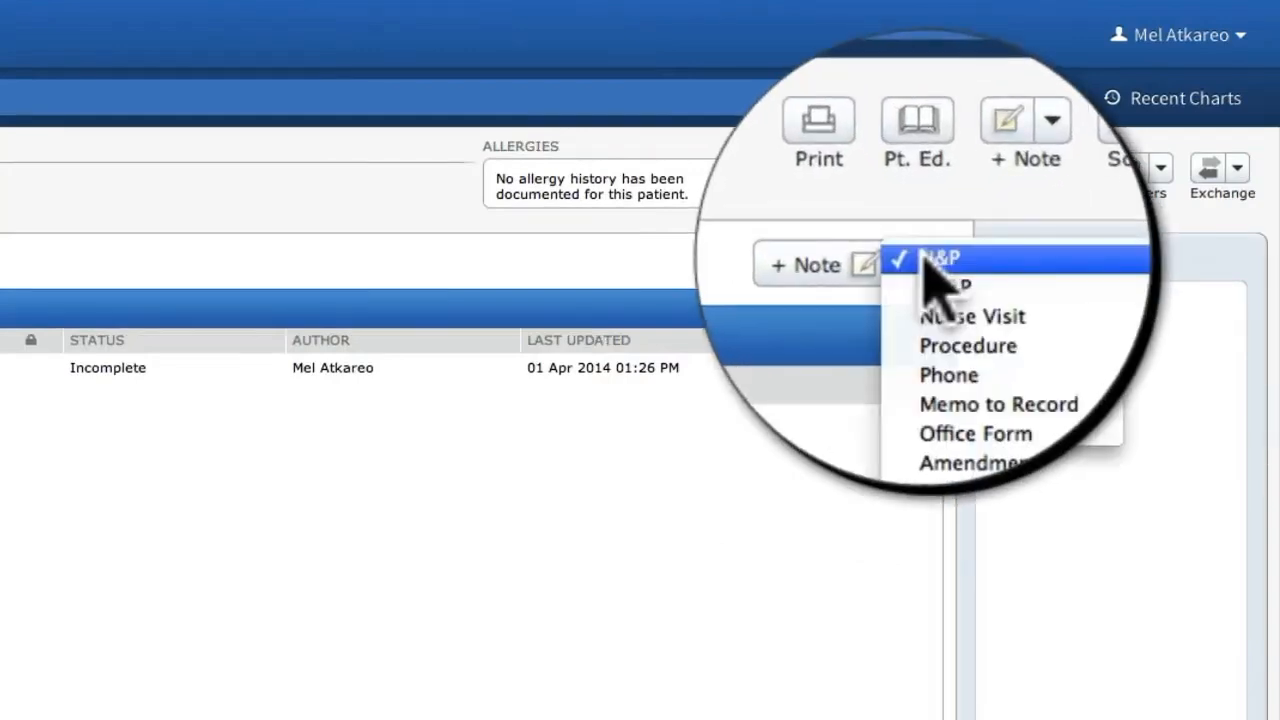
pyautogui.click(946, 280)
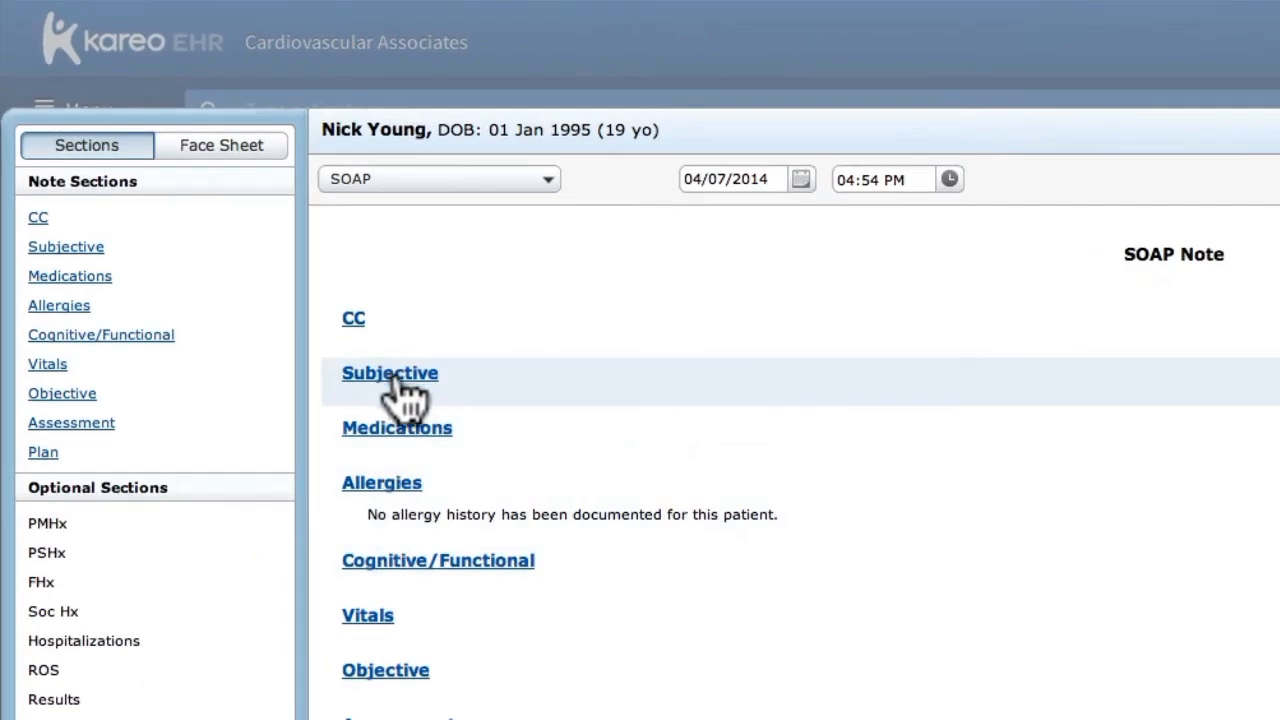
pyautogui.click(405, 390)
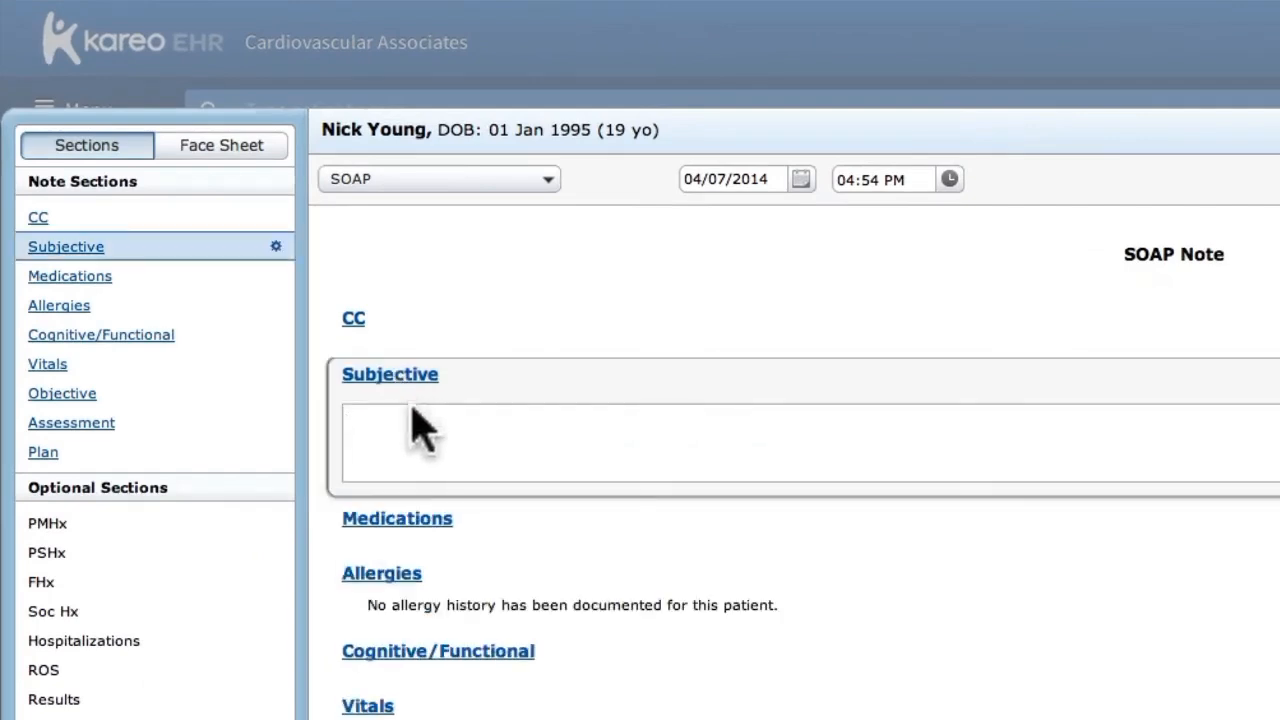